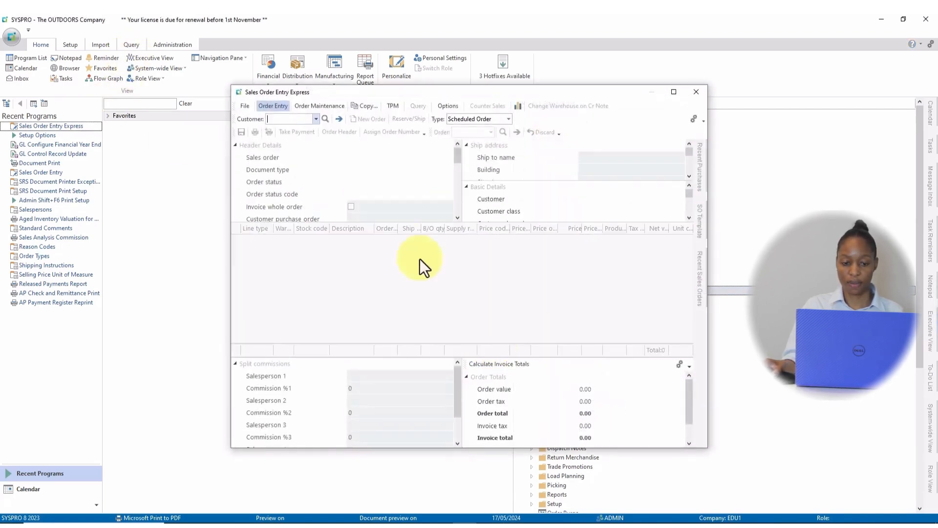
Step: Start a Billing type order for the customer by entering the customer number and accepting the credit limit overrun
{"action": "left_click", "coordinate": [674, 92]}
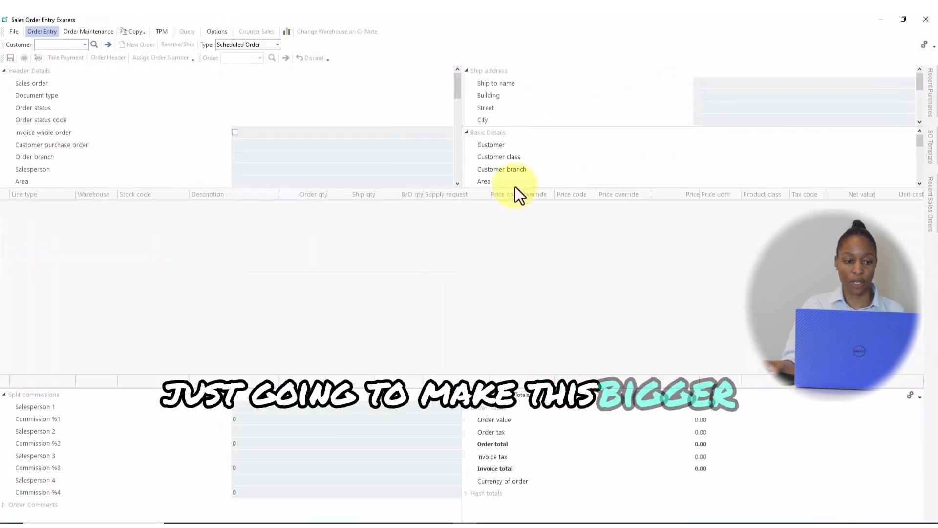
{"action": "left_click", "coordinate": [277, 45]}
{"action": "left_click", "coordinate": [215, 61]}
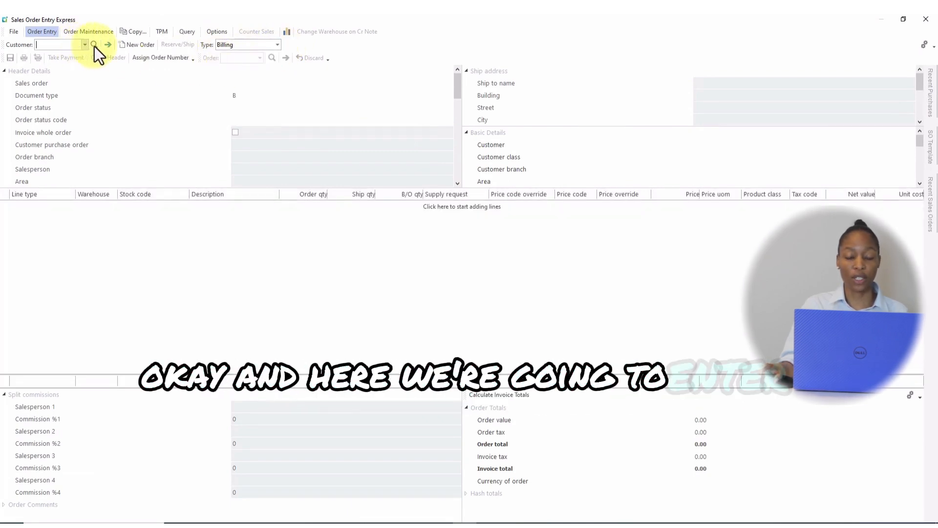
{"action": "left_click", "coordinate": [70, 44]}
{"action": "type", "text": "9"}
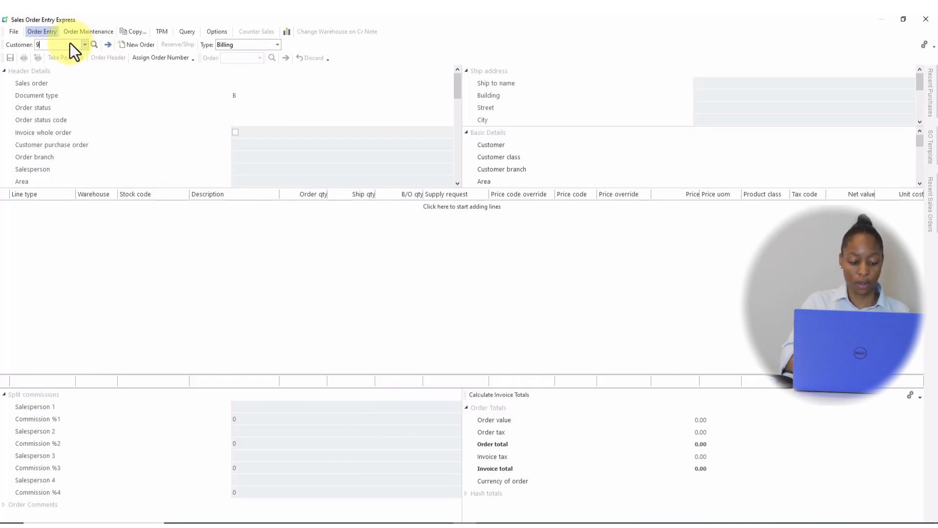
{"action": "key", "text": "Tab"}
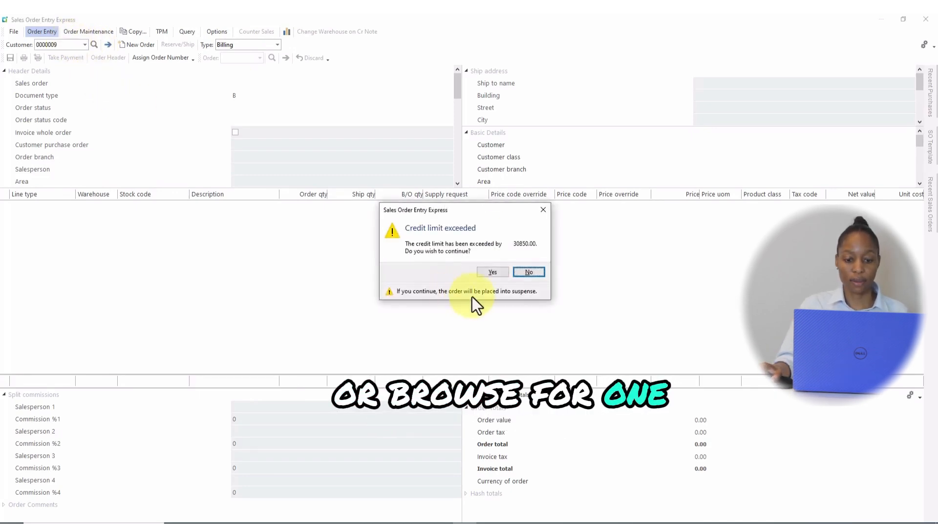
{"action": "left_click", "coordinate": [491, 272]}
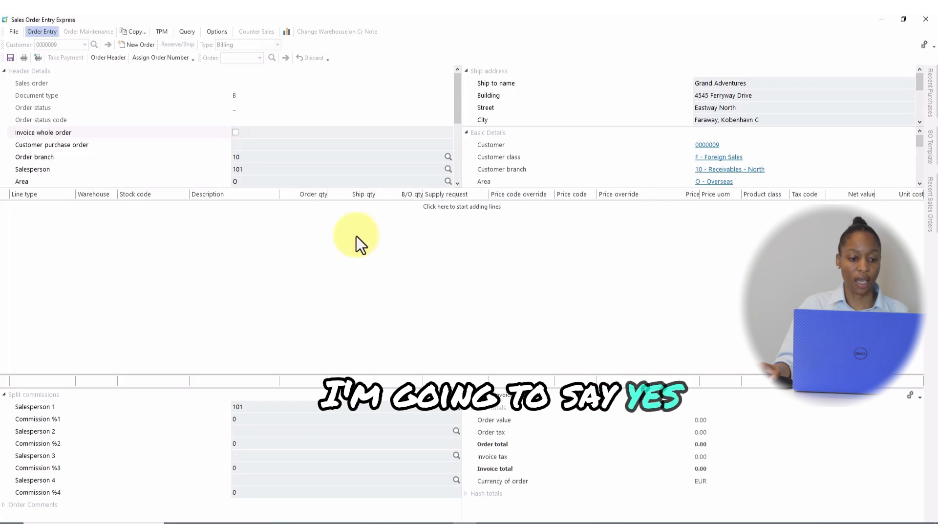
Step: Add a stocked order line for stock code A100 with an order quantity of 10
{"action": "left_click", "coordinate": [22, 204]}
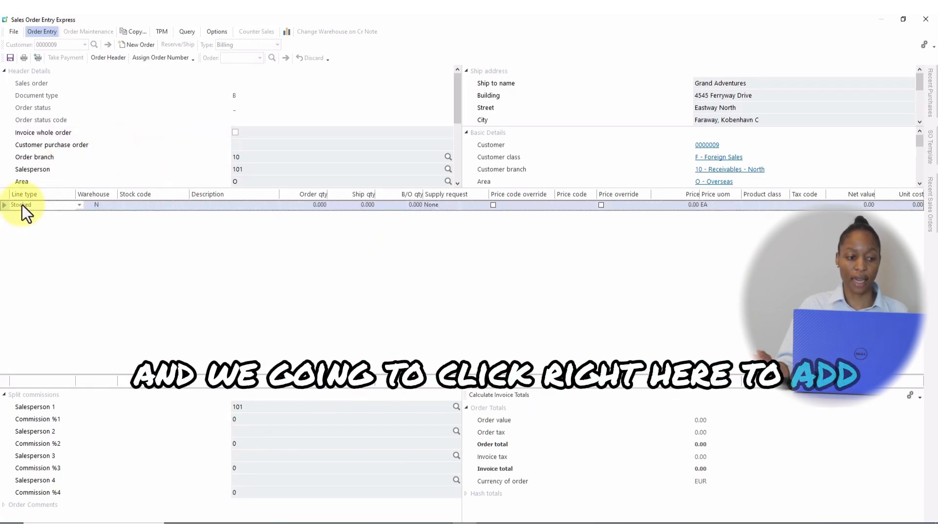
{"action": "left_click", "coordinate": [144, 207]}
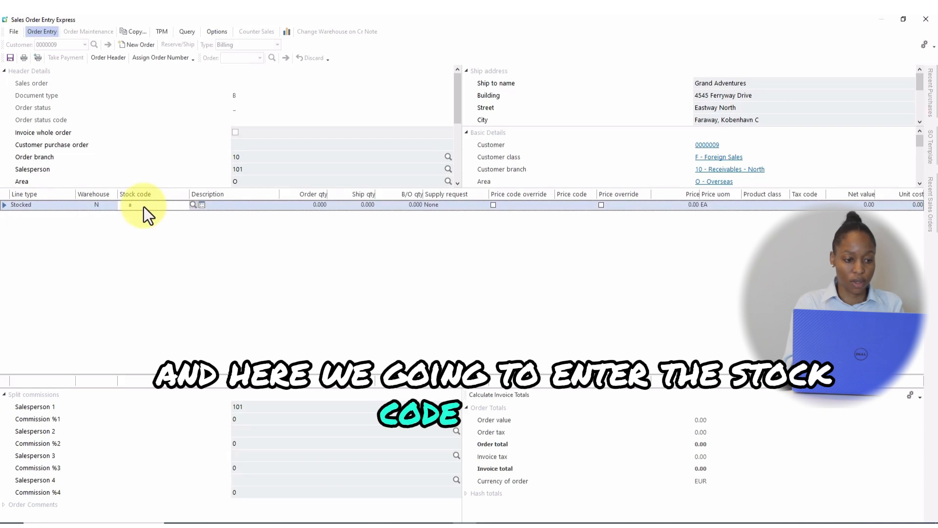
{"action": "type", "text": "A"}
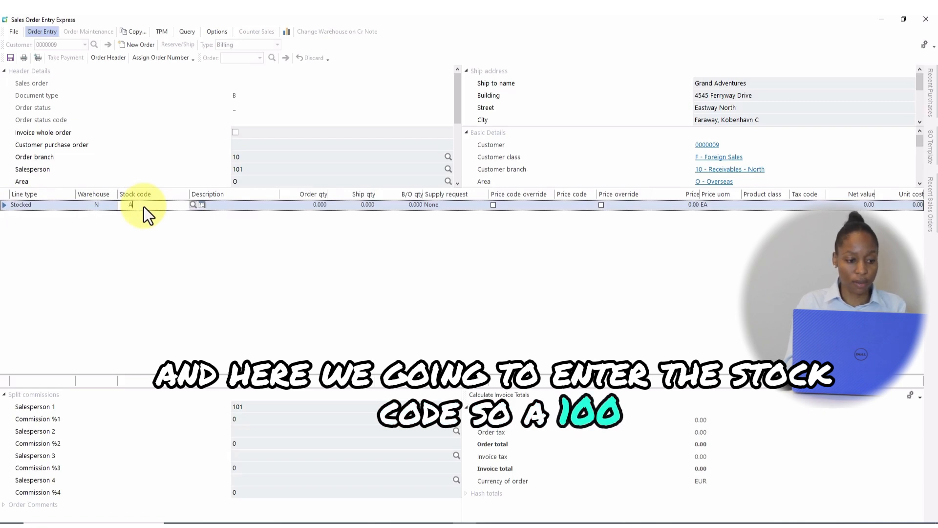
{"action": "type", "text": "100"}
{"action": "key", "text": "Tab"}
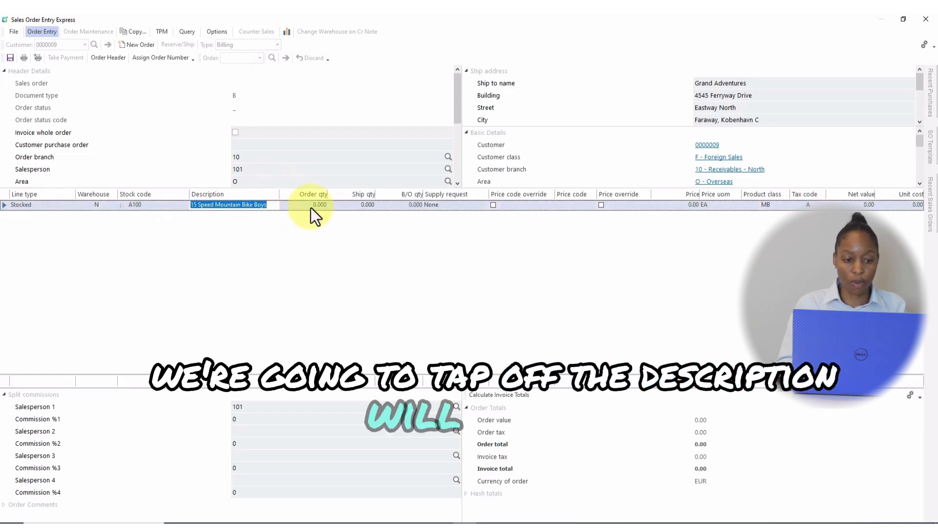
{"action": "key", "text": "Tab"}
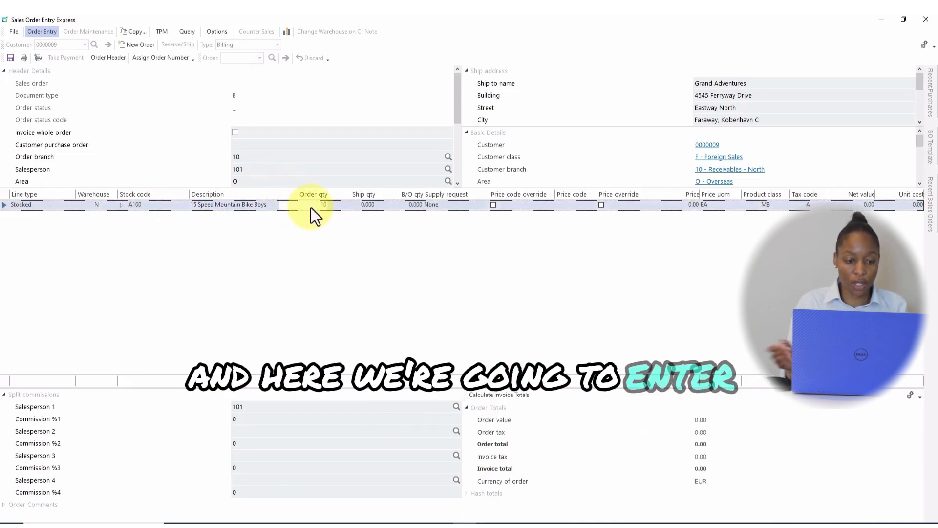
{"action": "type", "text": "10"}
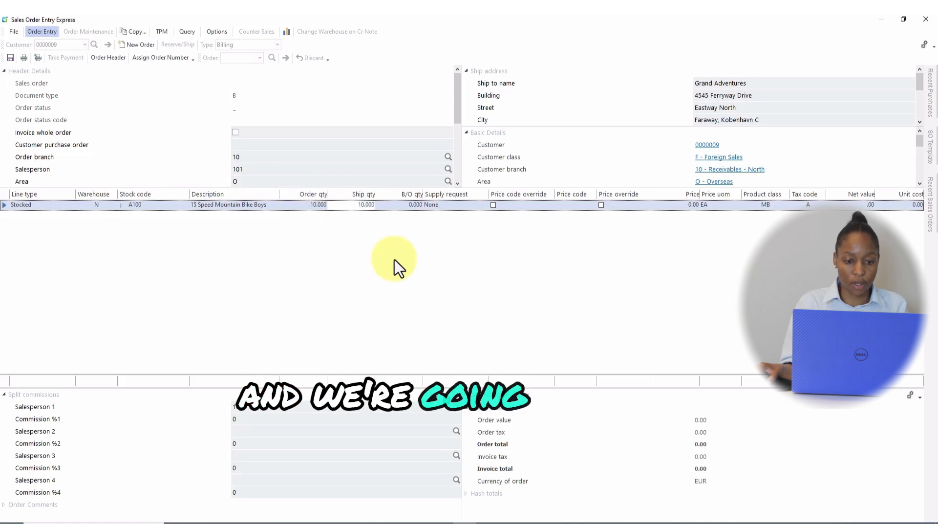
{"action": "key", "text": "Tab"}
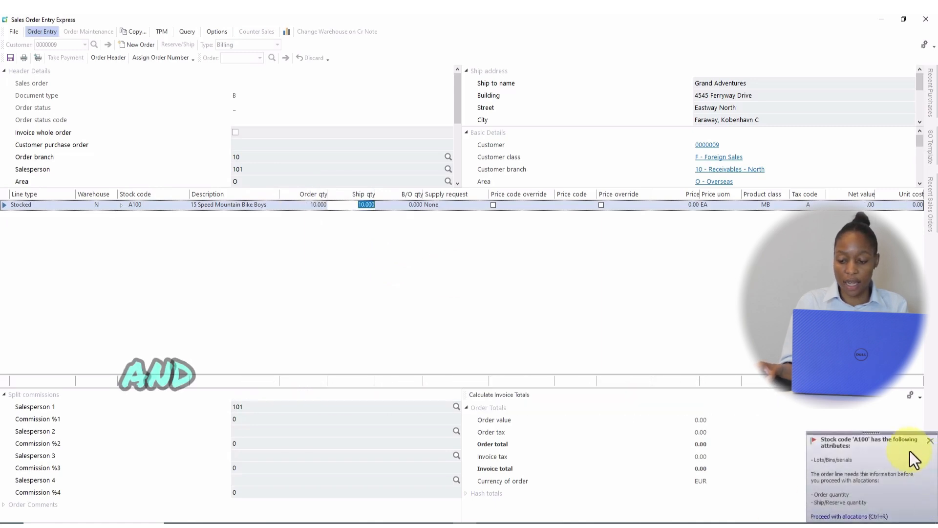
Step: Allocate the full quantity of 10 for A100 from bin N and accept the allocation entries
{"action": "left_click", "coordinate": [838, 517]}
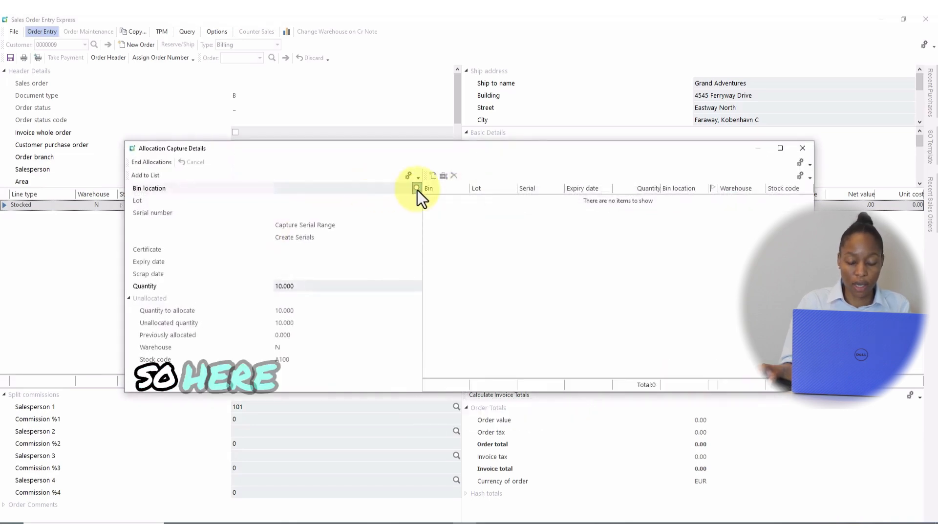
{"action": "left_click", "coordinate": [416, 189]}
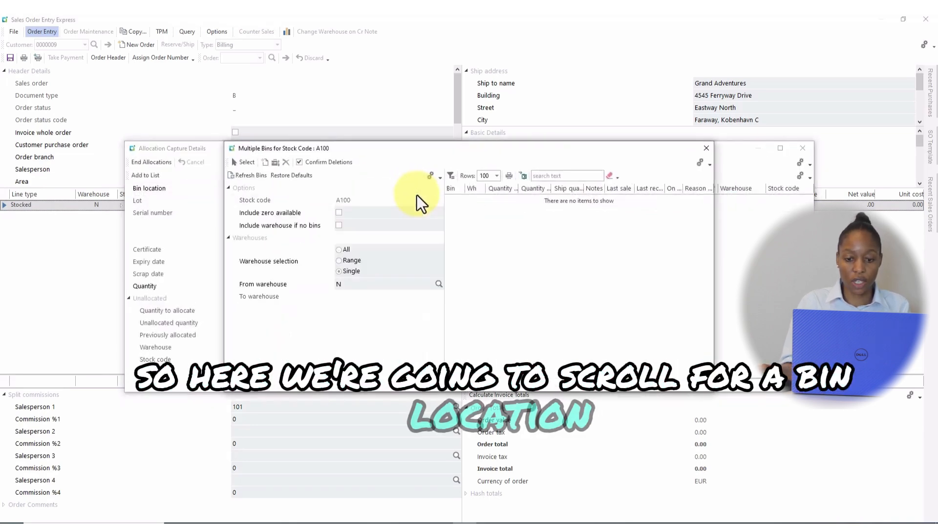
{"action": "left_click", "coordinate": [251, 162]}
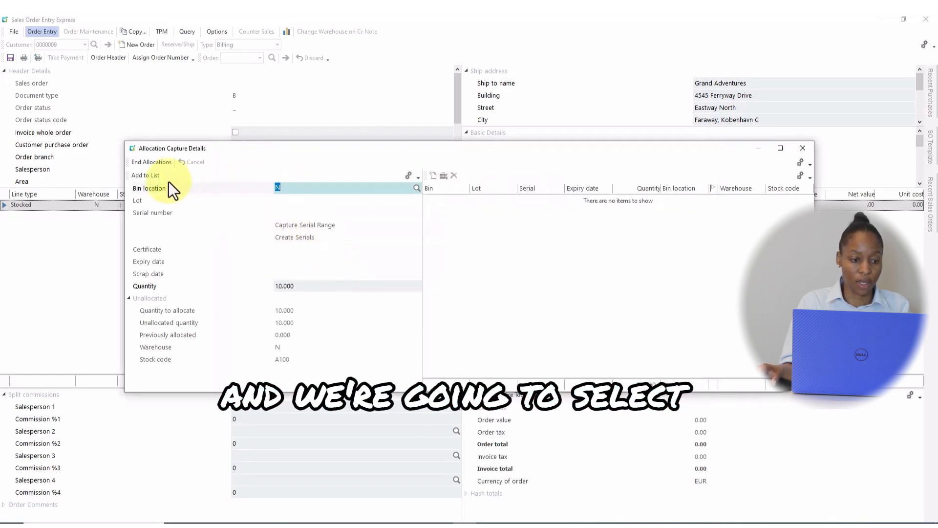
{"action": "left_click", "coordinate": [139, 177]}
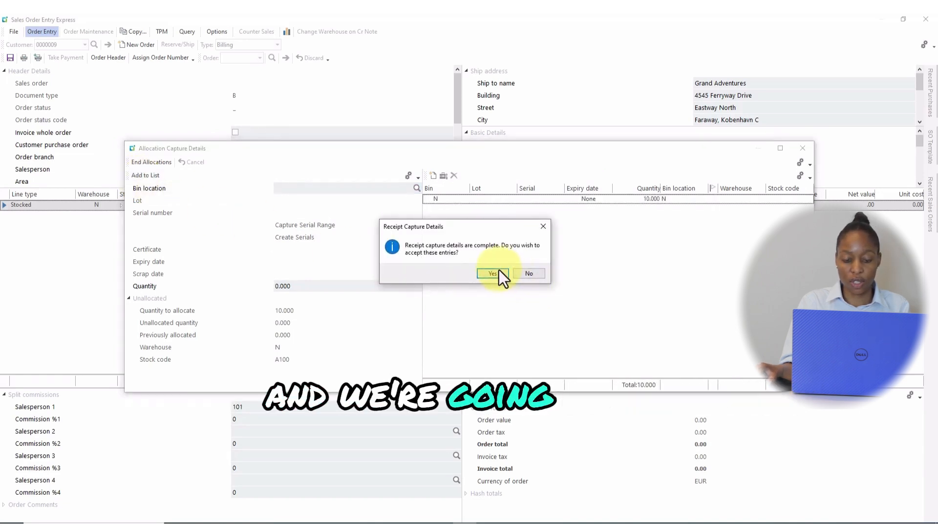
{"action": "left_click", "coordinate": [500, 272]}
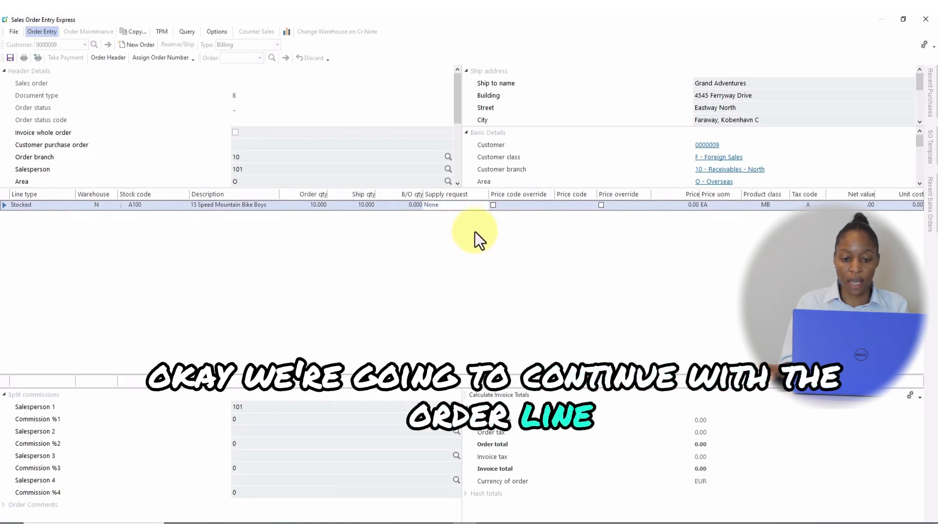
Step: Override the price of the A100 line with 345 and complete the line
{"action": "left_click", "coordinate": [600, 206]}
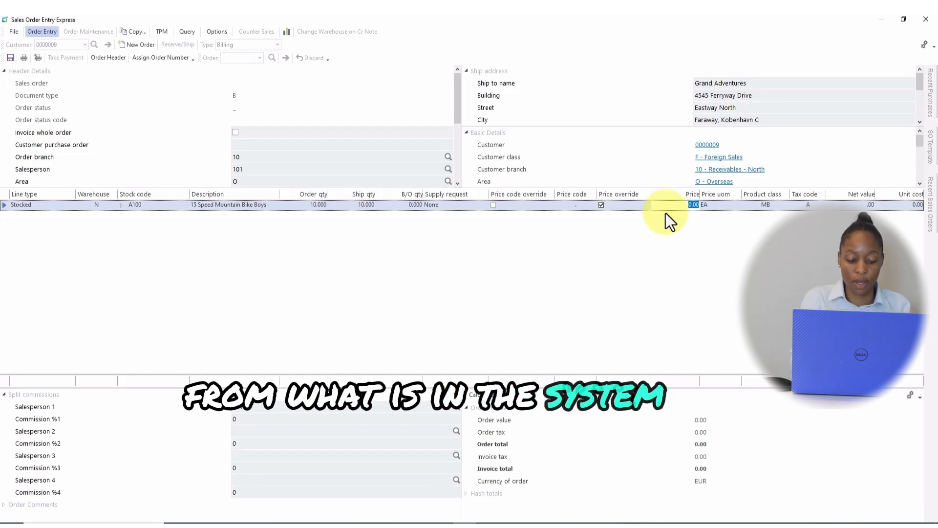
{"action": "type", "text": "345"}
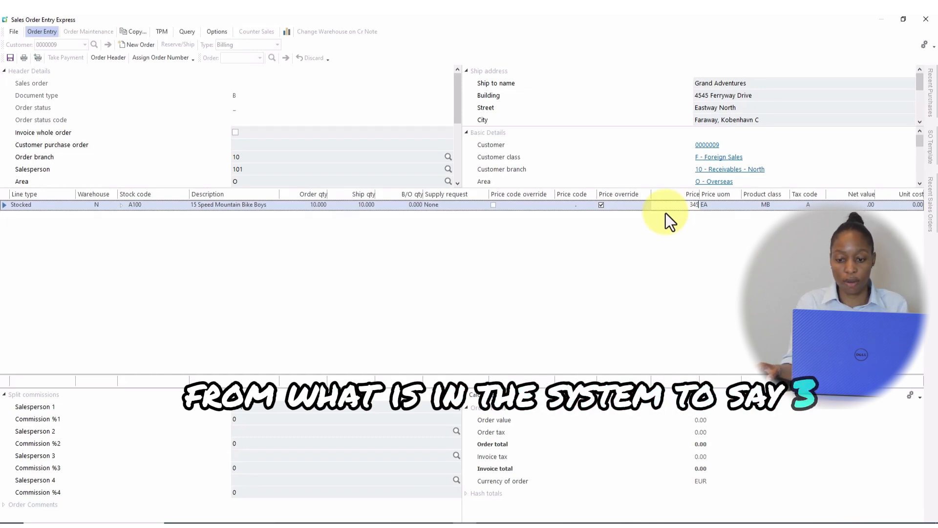
{"action": "key", "text": "Tab"}
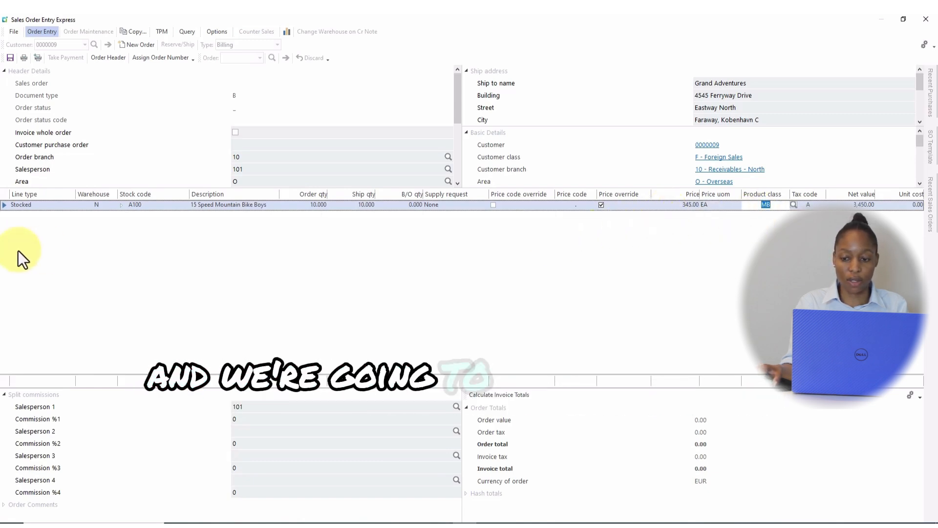
{"action": "key", "text": "Tab"}
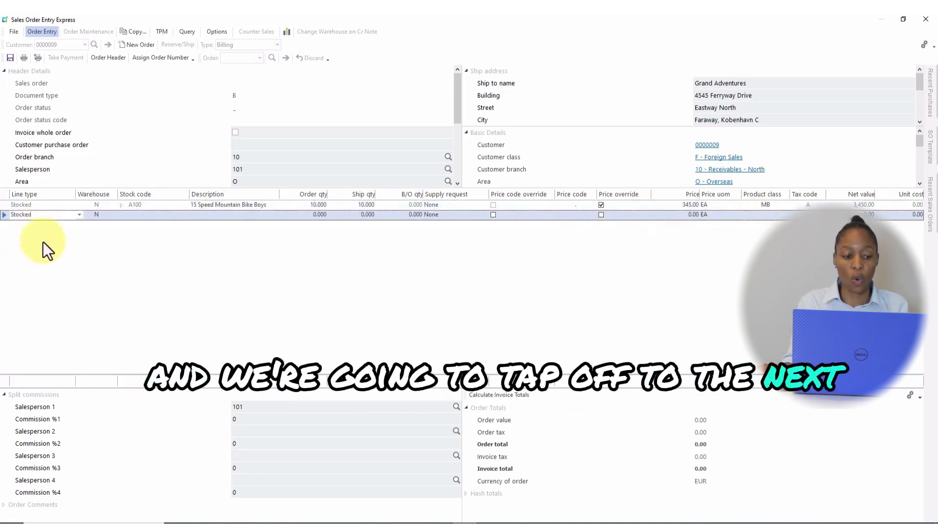
Step: Enter stock code A103 on the second order line with an order quantity of 5
{"action": "key", "text": "Tab"}
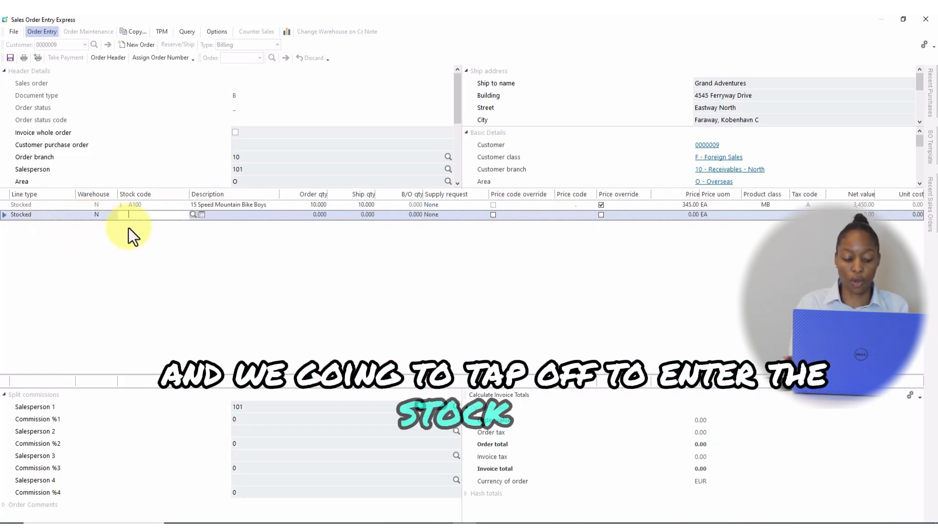
{"action": "type", "text": "A"}
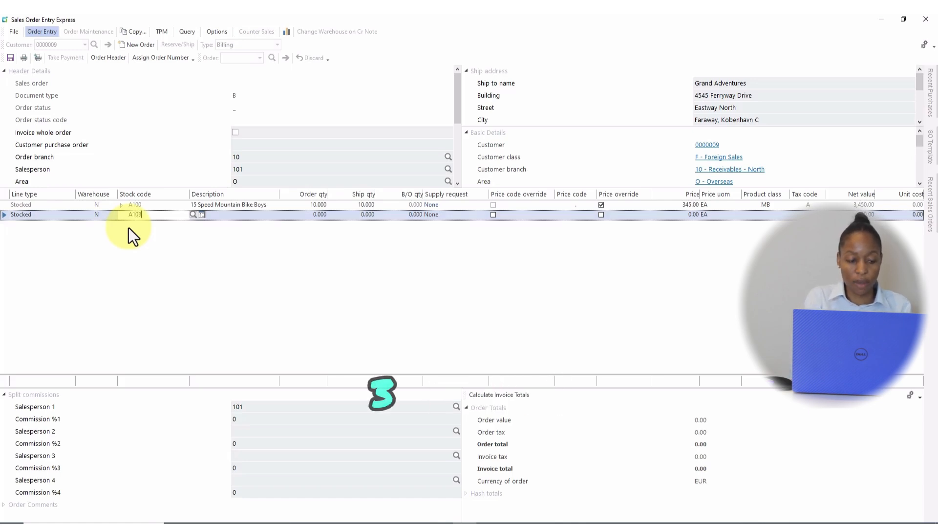
{"action": "type", "text": "103"}
{"action": "key", "text": "Tab"}
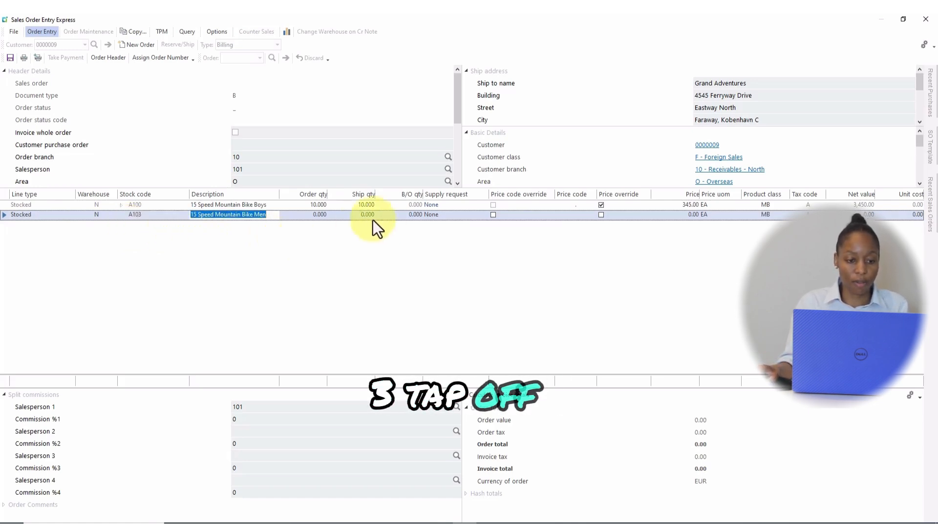
{"action": "key", "text": "Tab"}
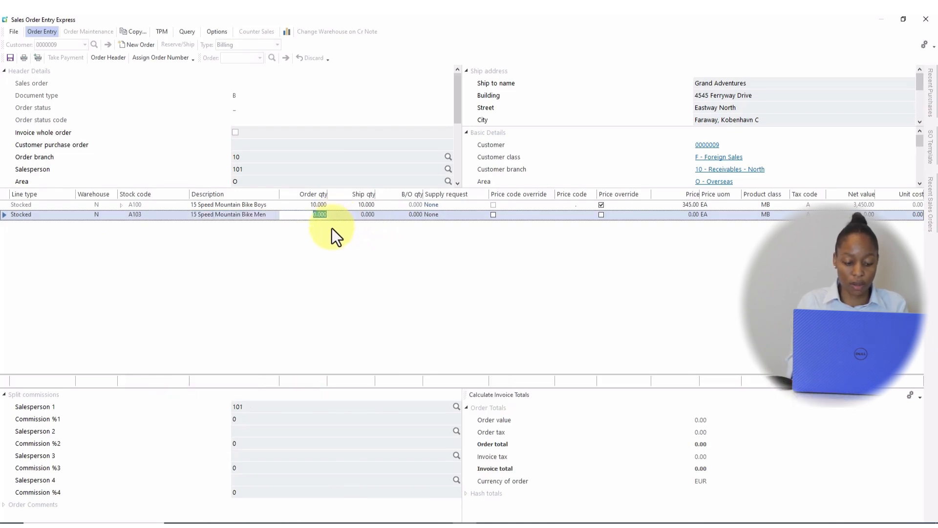
{"action": "type", "text": "5"}
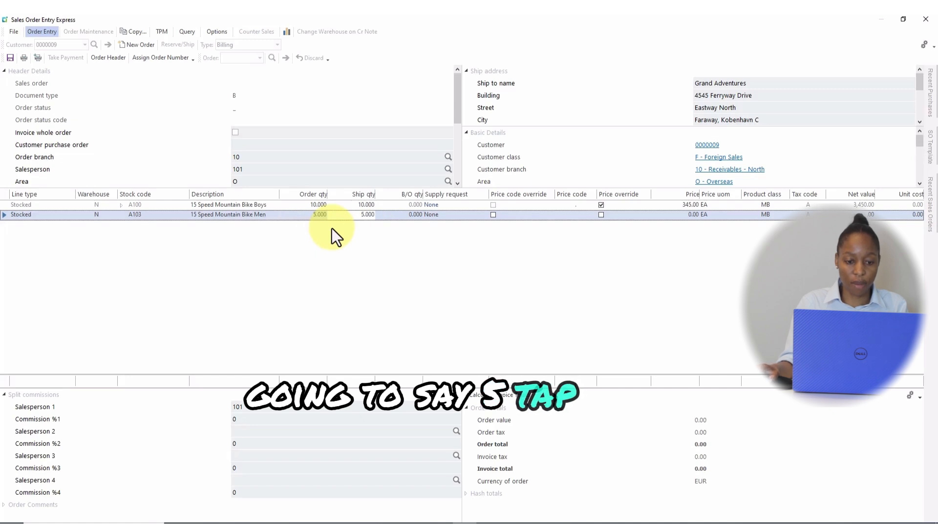
{"action": "key", "text": "Tab"}
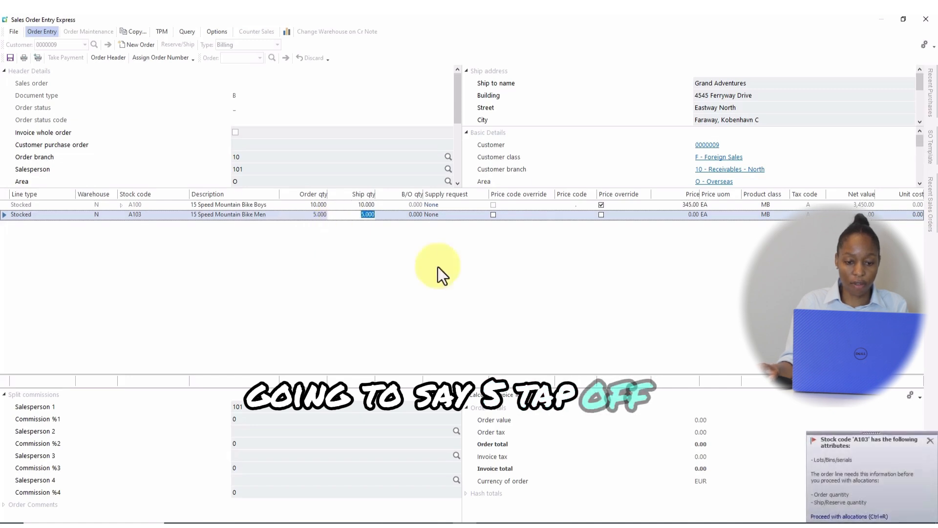
Step: Allocate the full quantity of 5 for A103 from bin N and accept the allocation entries
{"action": "left_click", "coordinate": [863, 516]}
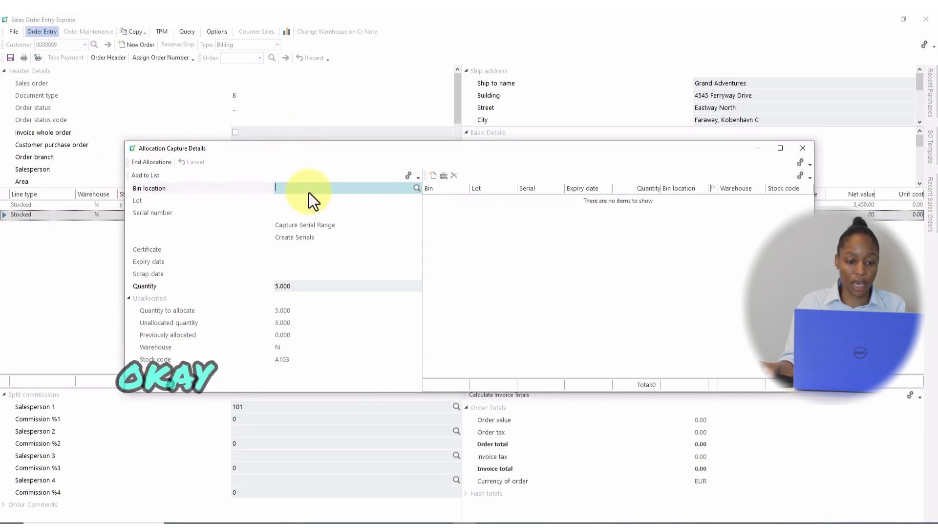
{"action": "left_click", "coordinate": [416, 189]}
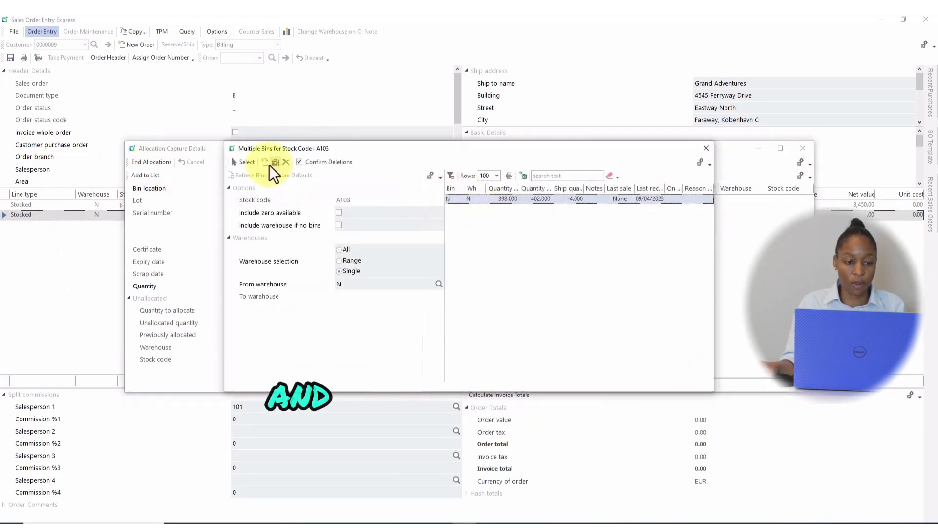
{"action": "left_click", "coordinate": [241, 164]}
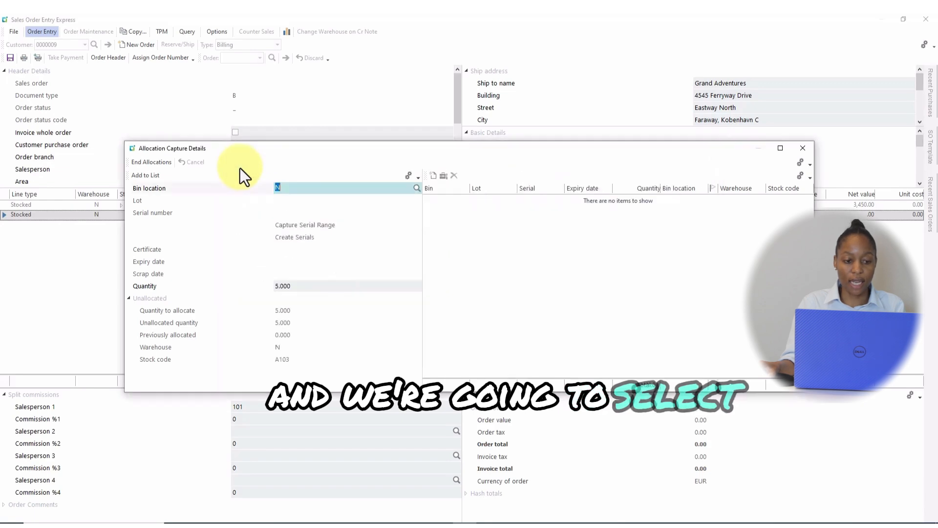
{"action": "left_click", "coordinate": [144, 177]}
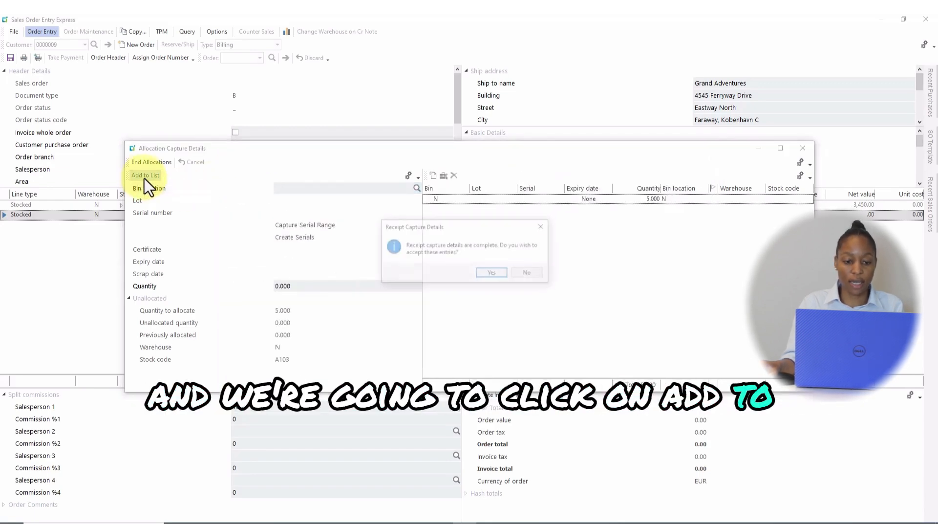
{"action": "left_click", "coordinate": [495, 273]}
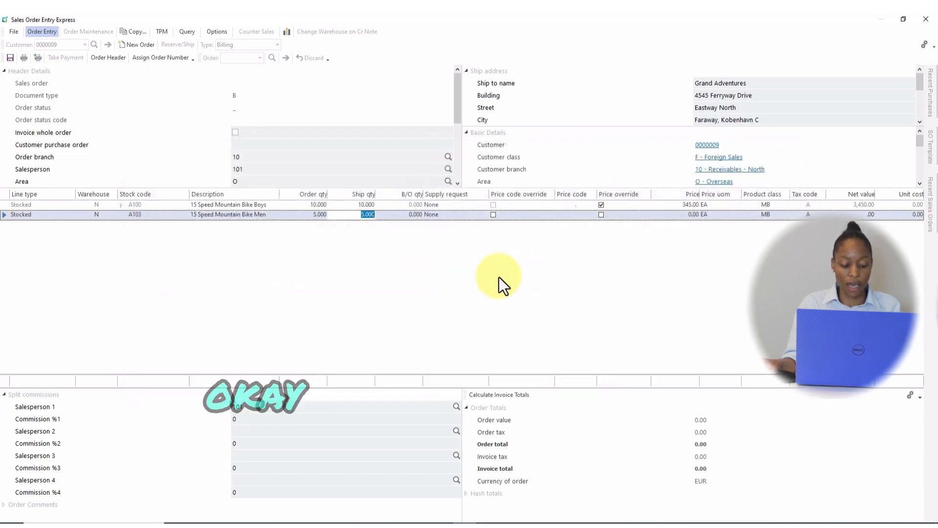
Step: Override the price of the A103 line with 345
{"action": "key", "text": "Tab"}
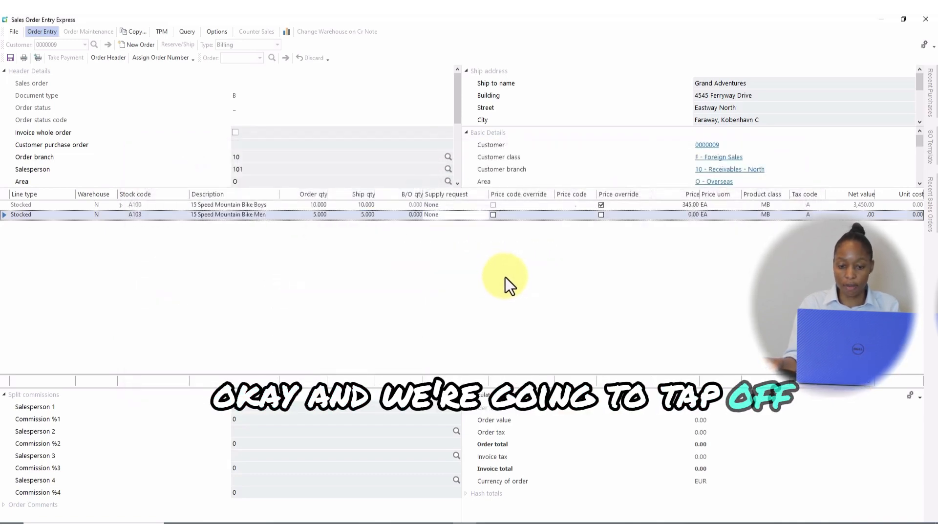
{"action": "key", "text": "Tab"}
{"action": "key", "text": "Tab"}
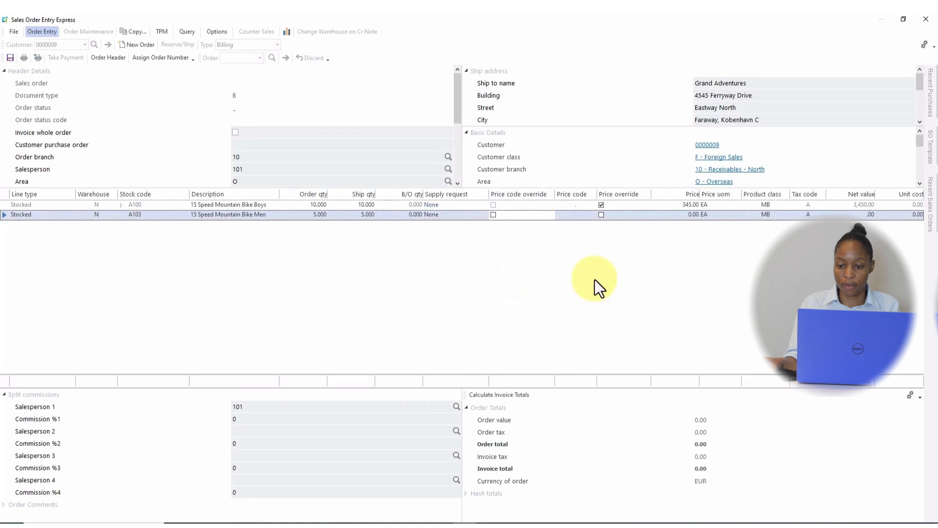
{"action": "left_click", "coordinate": [601, 215]}
{"action": "key", "text": "Tab"}
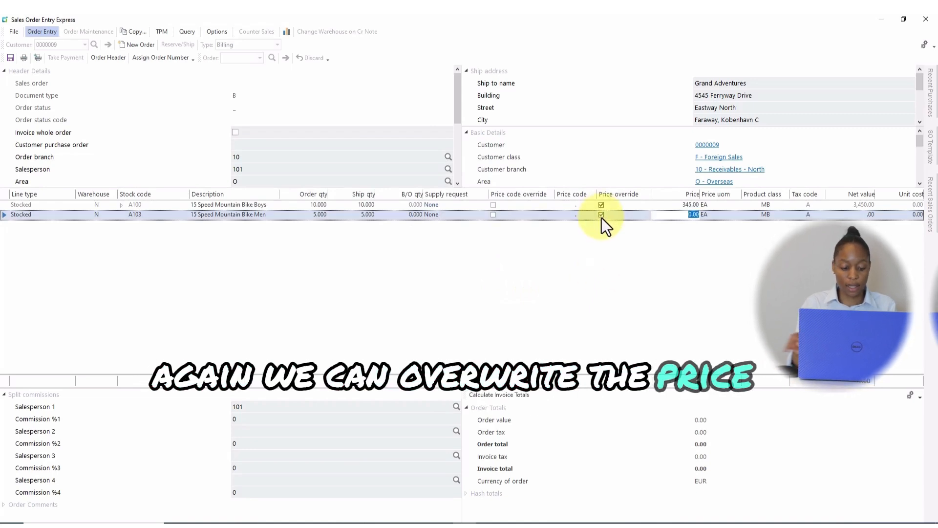
{"action": "type", "text": "345"}
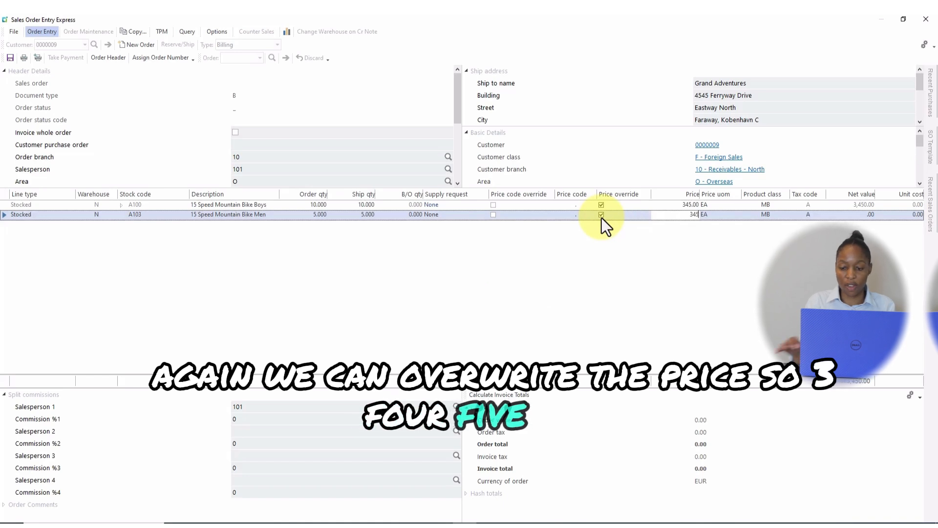
{"action": "key", "text": "Tab"}
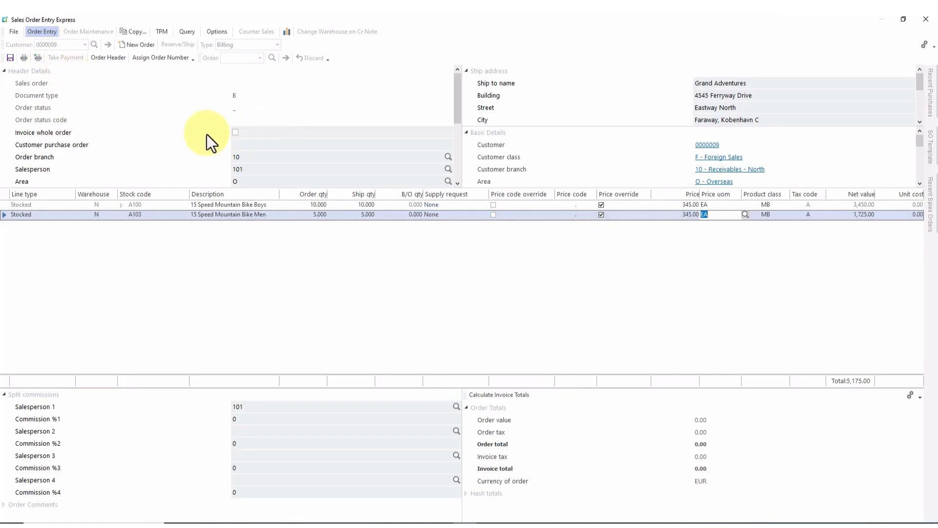
Step: Save the billing order despite the credit limit and close Sales Order Entry Express
{"action": "left_click", "coordinate": [10, 61]}
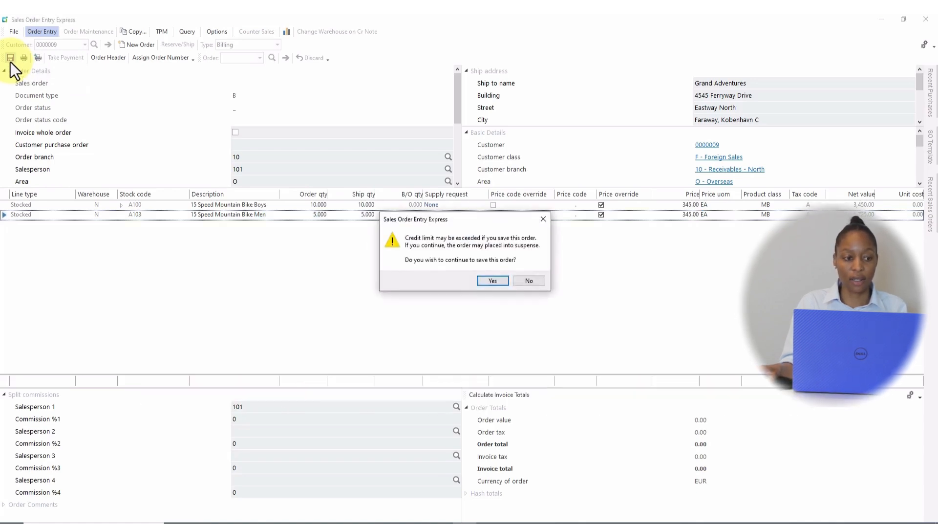
{"action": "left_click", "coordinate": [493, 281]}
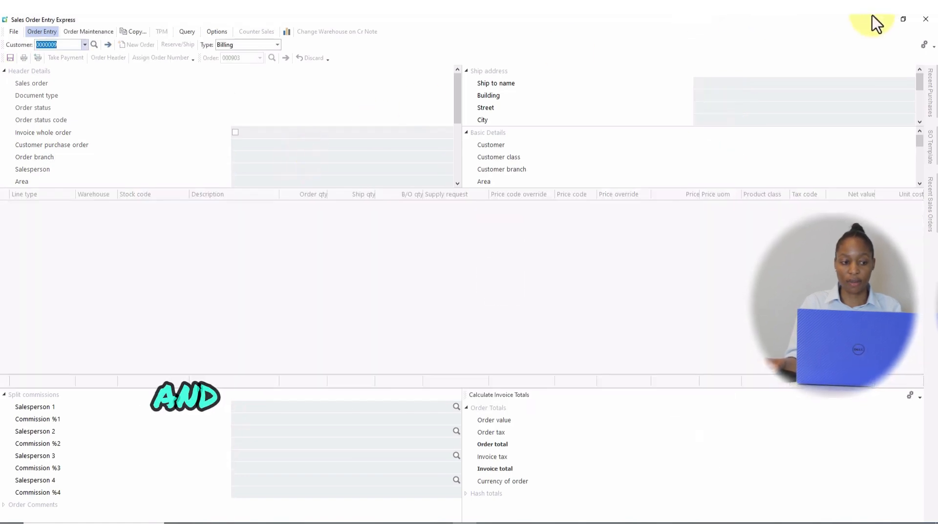
{"action": "left_click", "coordinate": [926, 19]}
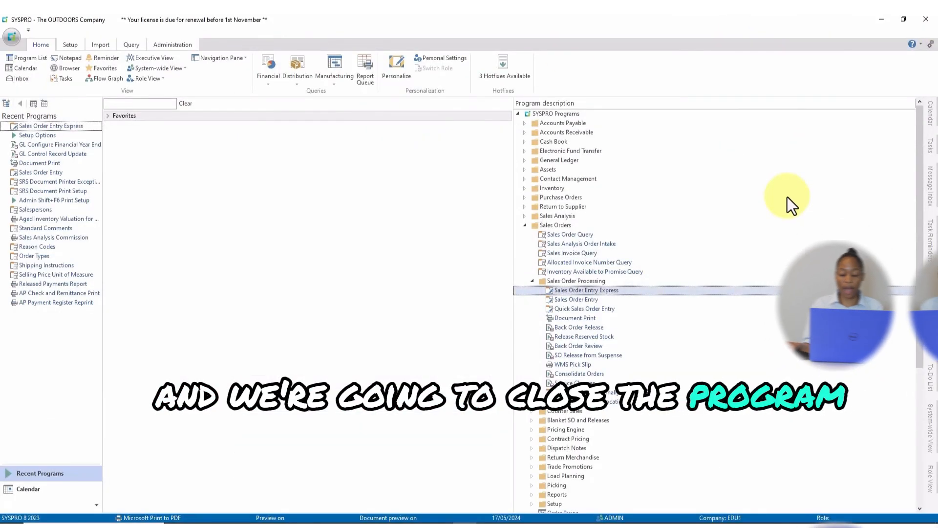